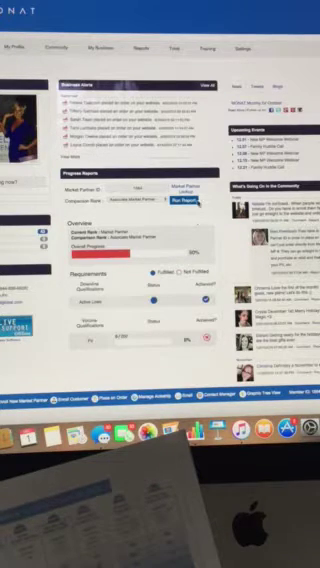
# Look through the Reports menu options, then the Tools menu's tools and resources.
pyautogui.click(146, 52)
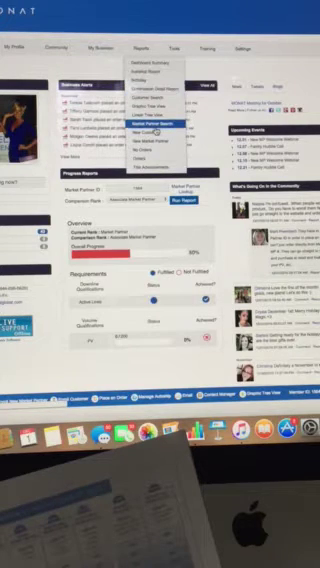
pyautogui.click(182, 55)
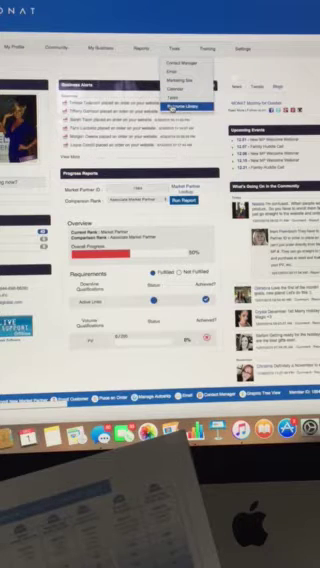
# Open the Resource Library listing the price list and compensation plan PDFs.
pyautogui.click(182, 106)
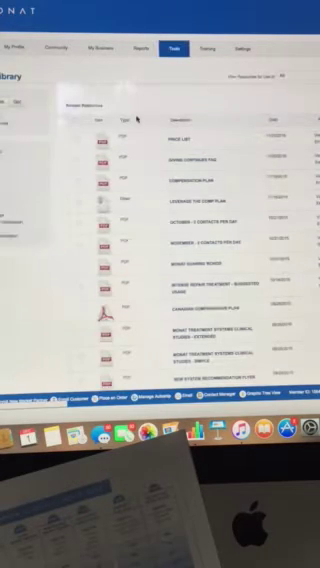